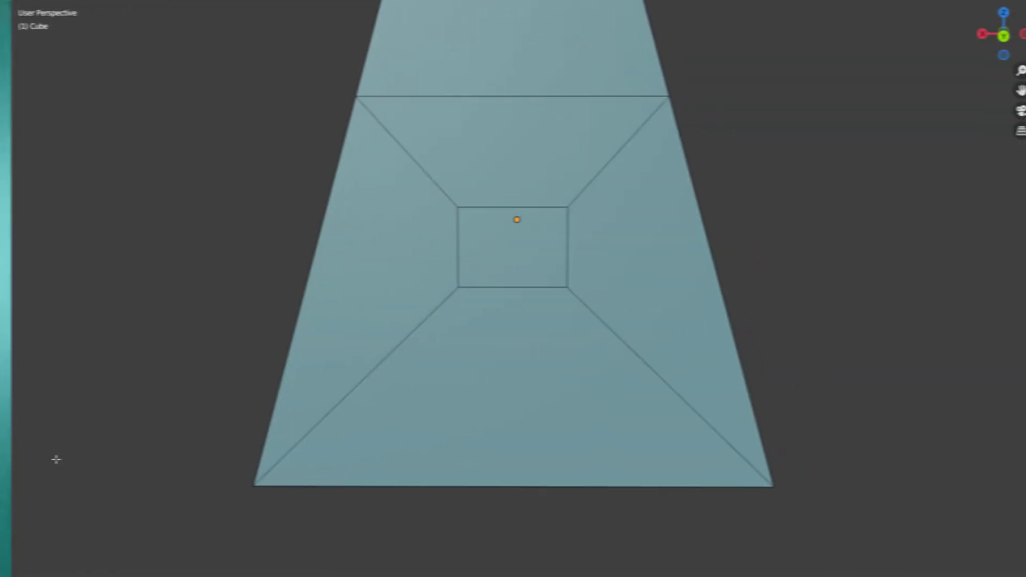
# - Select the small inner face and edge-slide its edges outward toward the tapered outer border
pyautogui.click(469, 266)
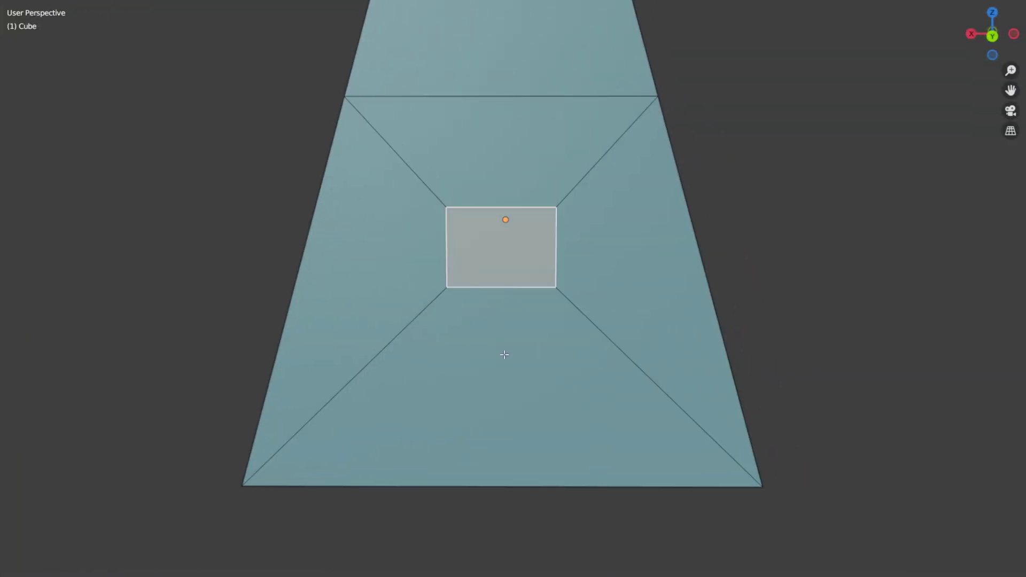
pyautogui.press('s')
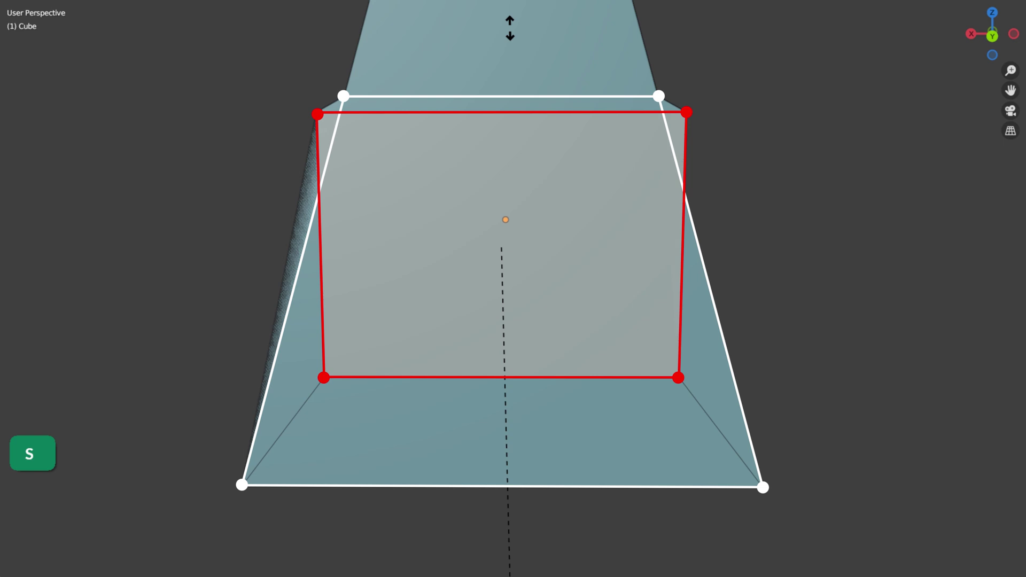
pyautogui.press('Escape')
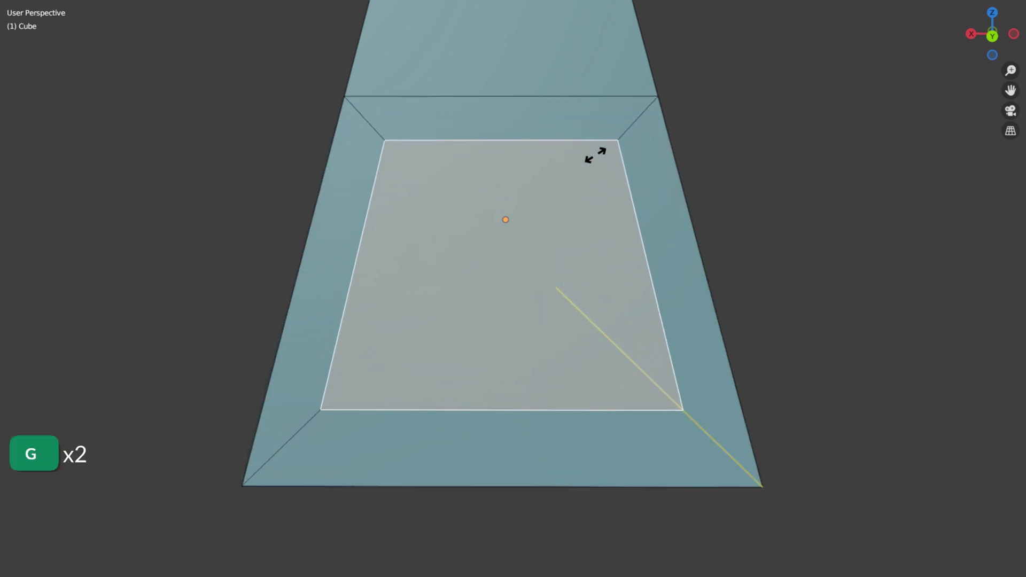
pyautogui.click(615, 272)
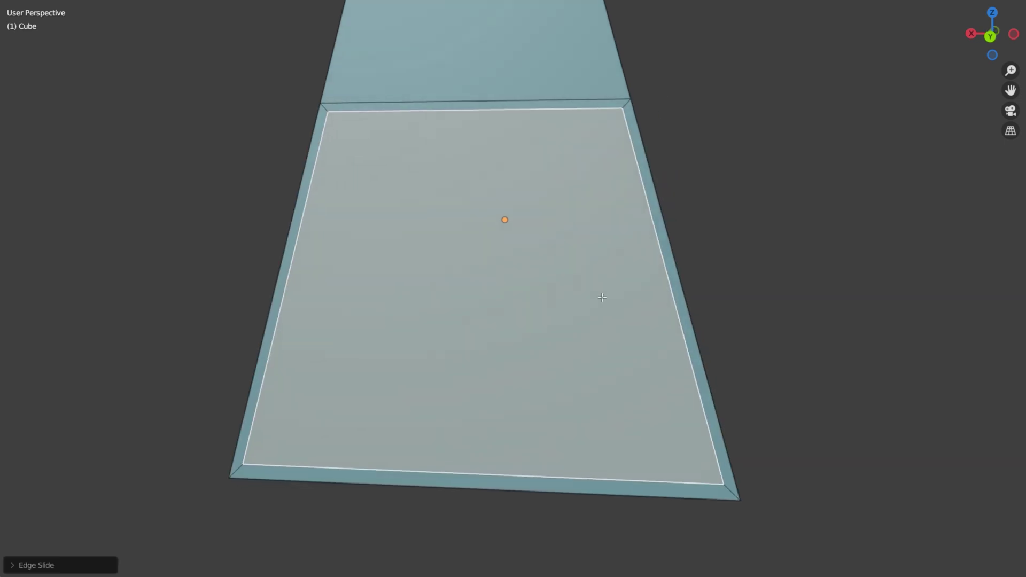
# - Extrude the face into a raised curved ledge and select its top face
pyautogui.press('e')
pyautogui.moveTo(481, 241)
pyautogui.mouseDown(button='middle')
pyautogui.moveTo(275, 146)
pyautogui.moveTo(599, 190)
pyautogui.mouseUp(button='middle')
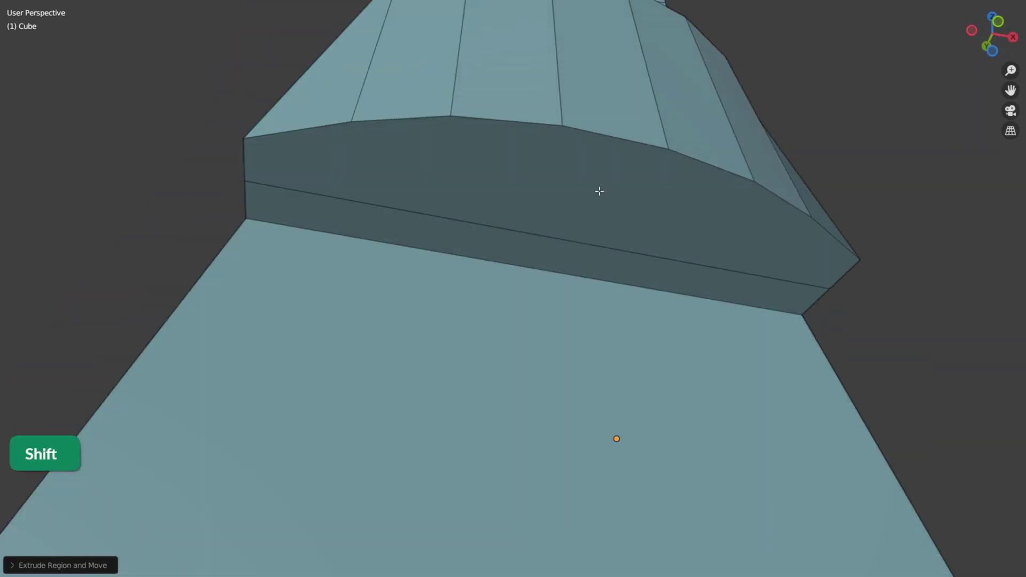
pyautogui.keyDown('shift'); pyautogui.click(598, 190); pyautogui.keyUp('shift')
# - Inset the ledge's top face, then scale the inset face down into a rectangular opening
pyautogui.press('i')
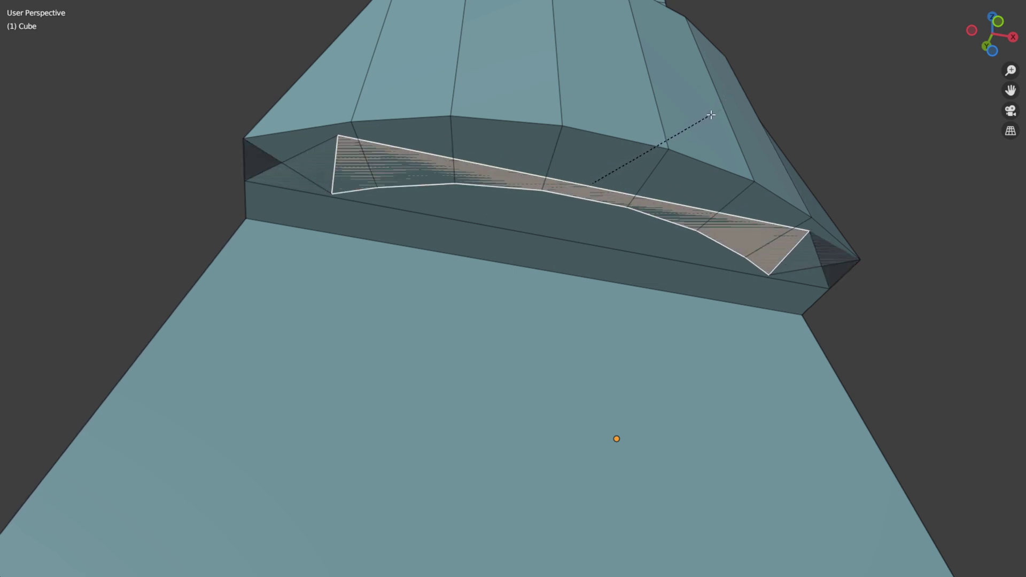
pyautogui.press('Escape')
pyautogui.press('i')
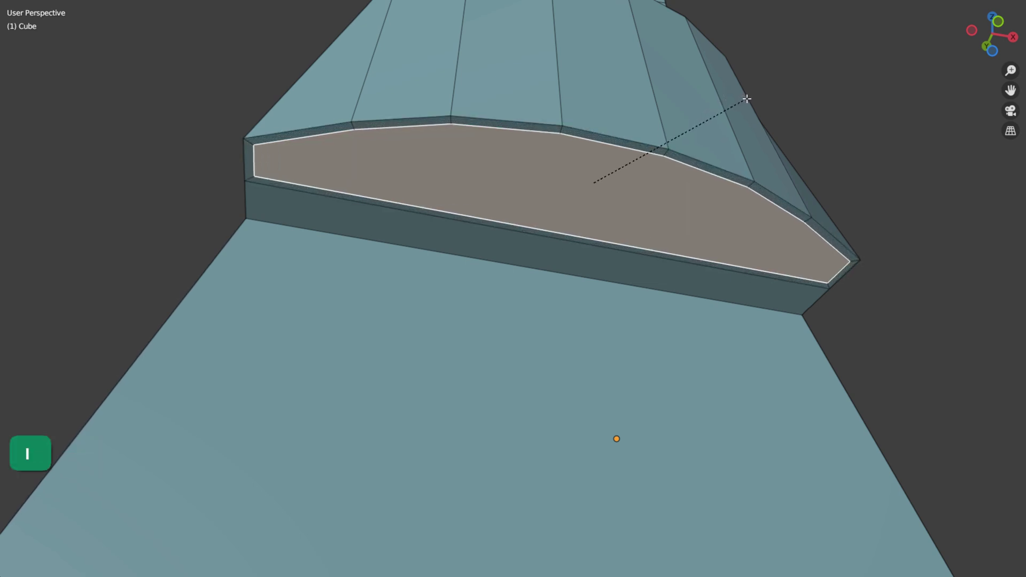
pyautogui.click(746, 99)
pyautogui.press('s')
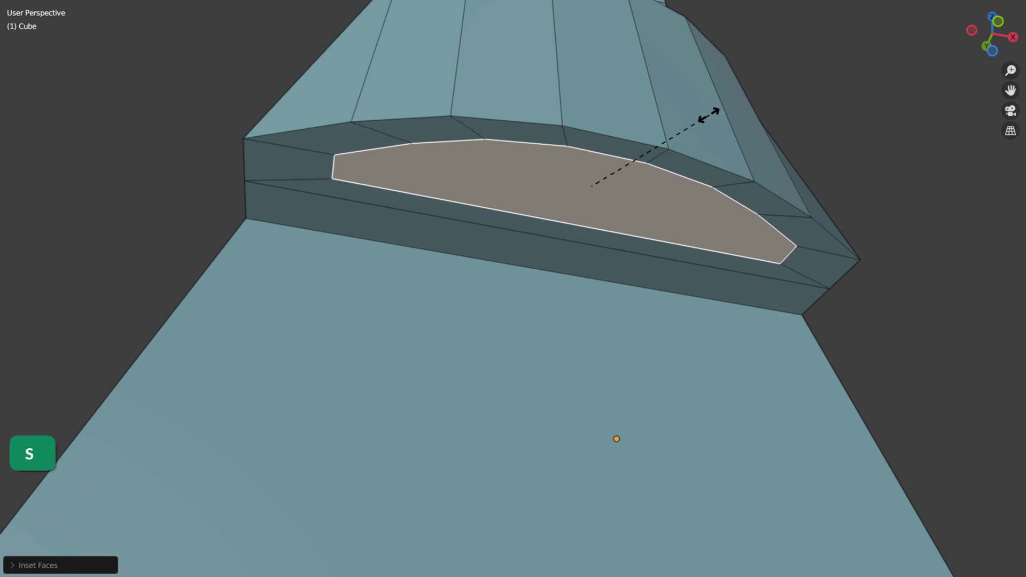
pyautogui.click(649, 142)
pyautogui.moveTo(648, 142)
pyautogui.mouseDown(button='middle')
pyautogui.moveTo(388, 172)
pyautogui.moveTo(445, 202)
pyautogui.mouseUp(button='middle')
pyautogui.scroll(-5, 445, 203)
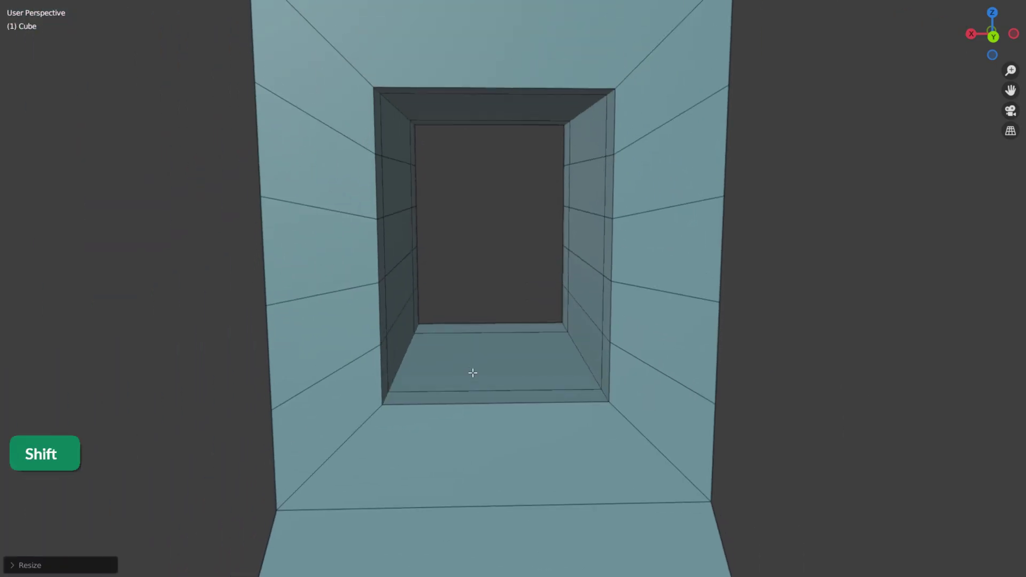
pyautogui.scroll(2, 473, 374)
# - Select the opening's inner wall loop, try Extrude Faces Along Normals, then undo it
pyautogui.keyDown('alt'); pyautogui.click(371, 397); pyautogui.keyUp('alt')
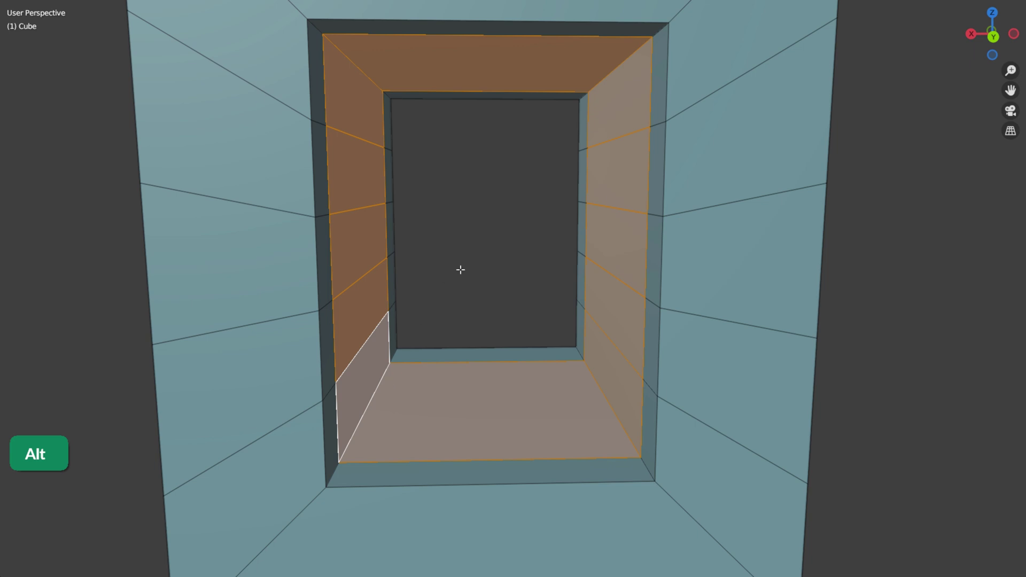
pyautogui.hotkey('alt', 'e')
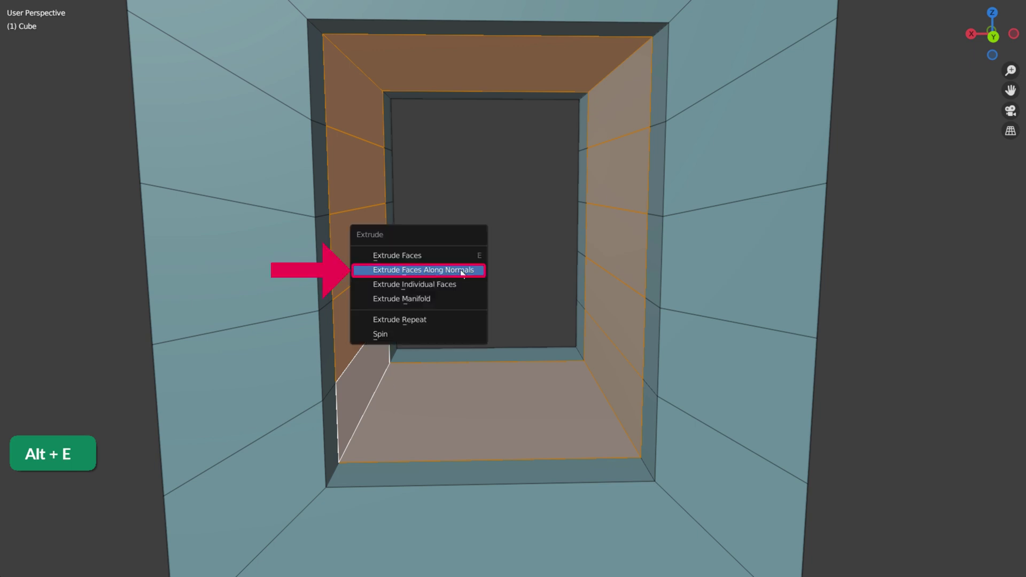
pyautogui.click(462, 274)
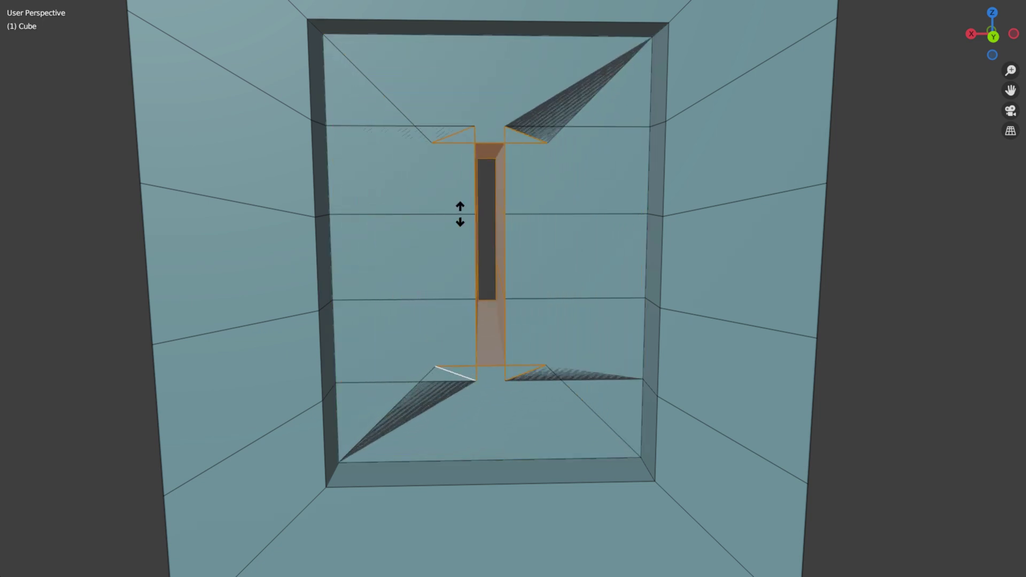
pyautogui.hotkey('ctrl', 'z')
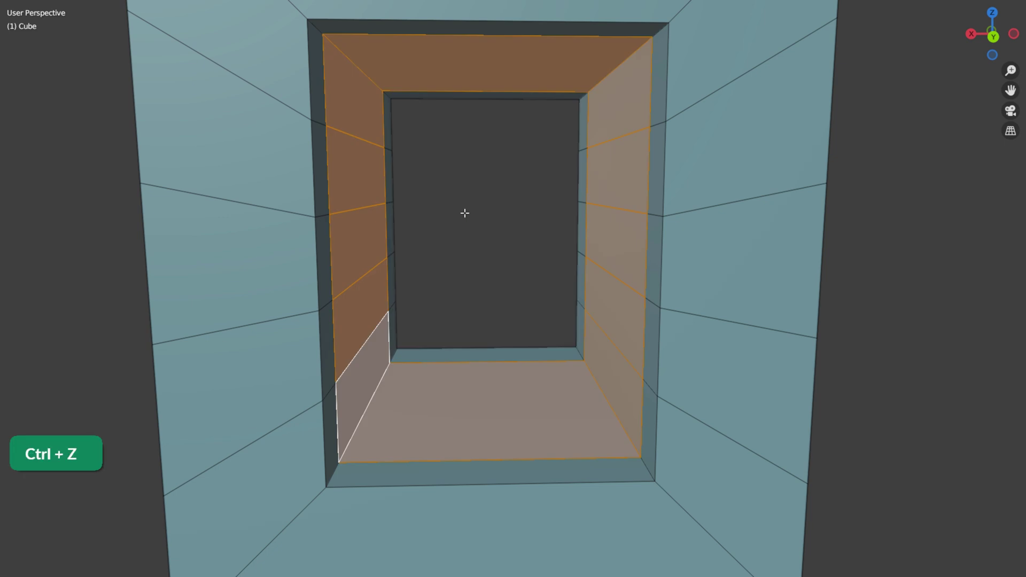
# - Extrude the walls with Shrink/Fatten and scale them excluding the Y axis
pyautogui.hotkey('alt', 'e')
pyautogui.click(465, 213)
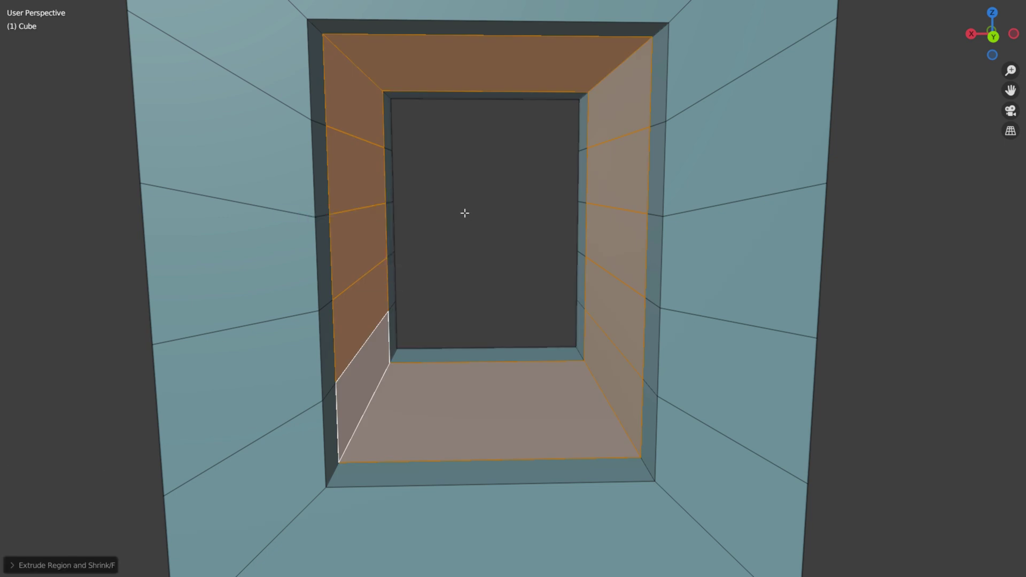
pyautogui.press('s')
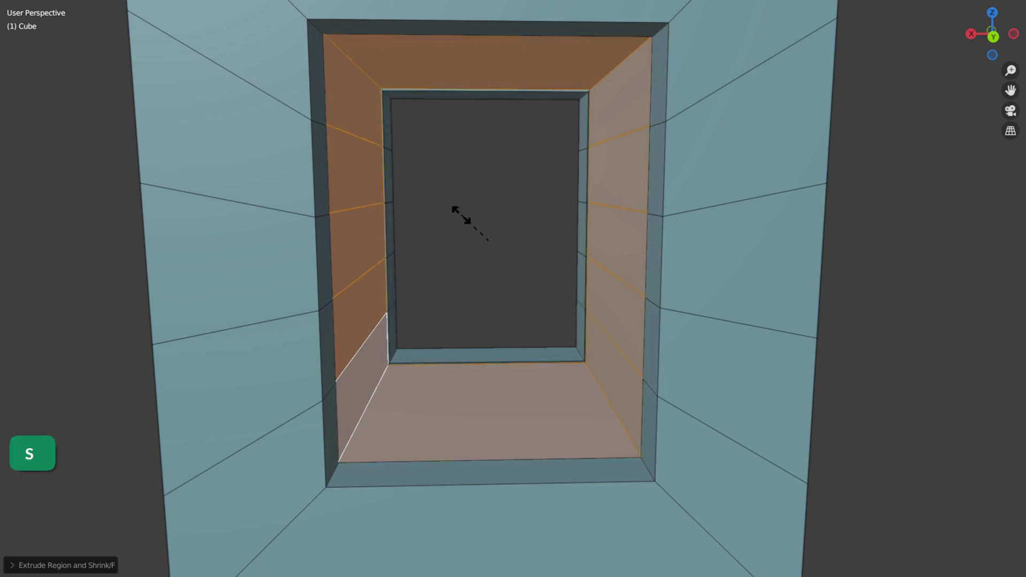
pyautogui.hotkey('shift', 'y')
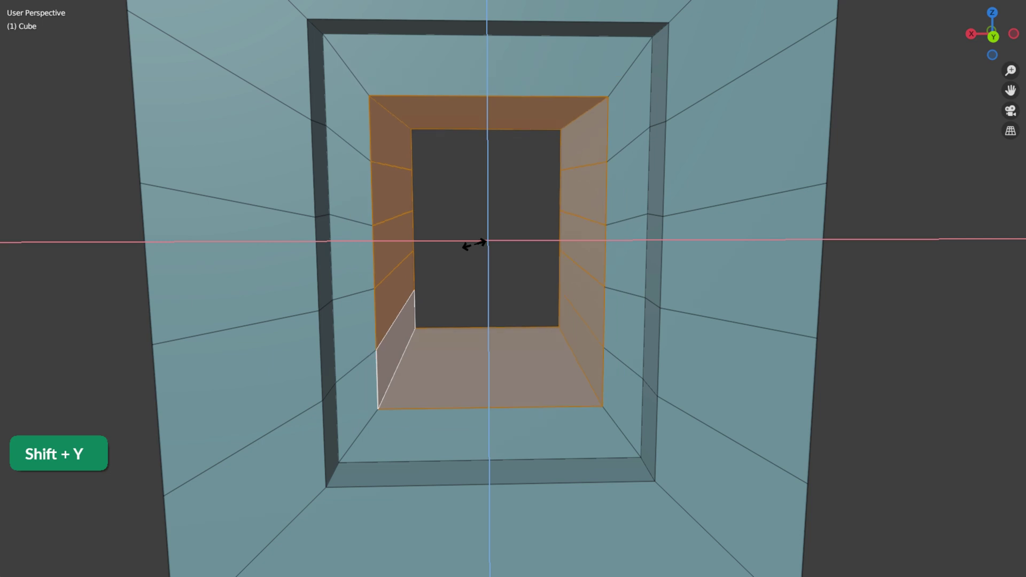
pyautogui.click(470, 245)
# - Extrude the inner wall faces again and begin shrinking them inward
pyautogui.keyDown('ctrl'); pyautogui.moveTo(470, 246); pyautogui.dragTo(531, 201, button='middle'); pyautogui.keyUp('ctrl')
pyautogui.hotkey('alt', 'e')
pyautogui.click(369, 413)
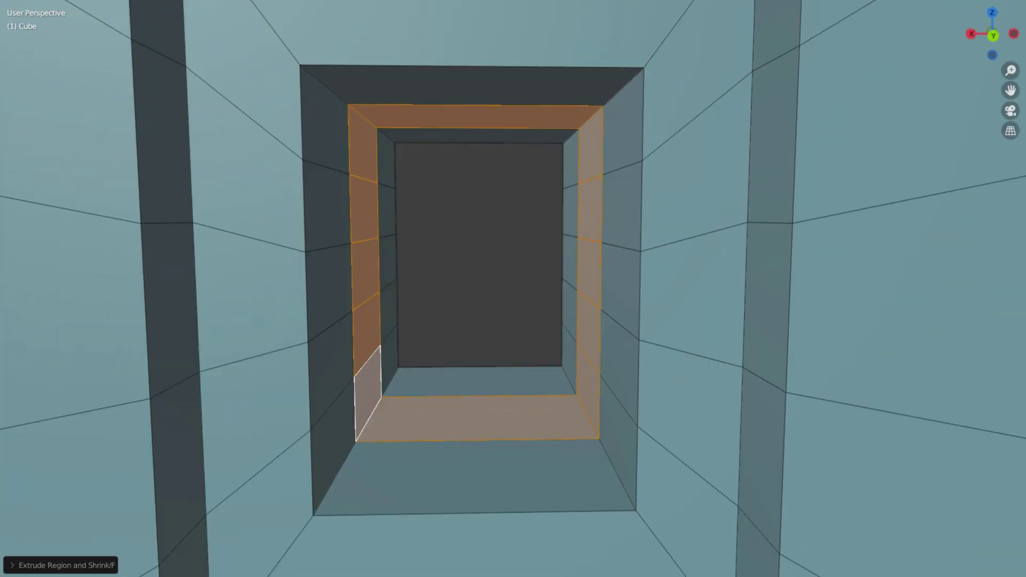
pyautogui.press('s')
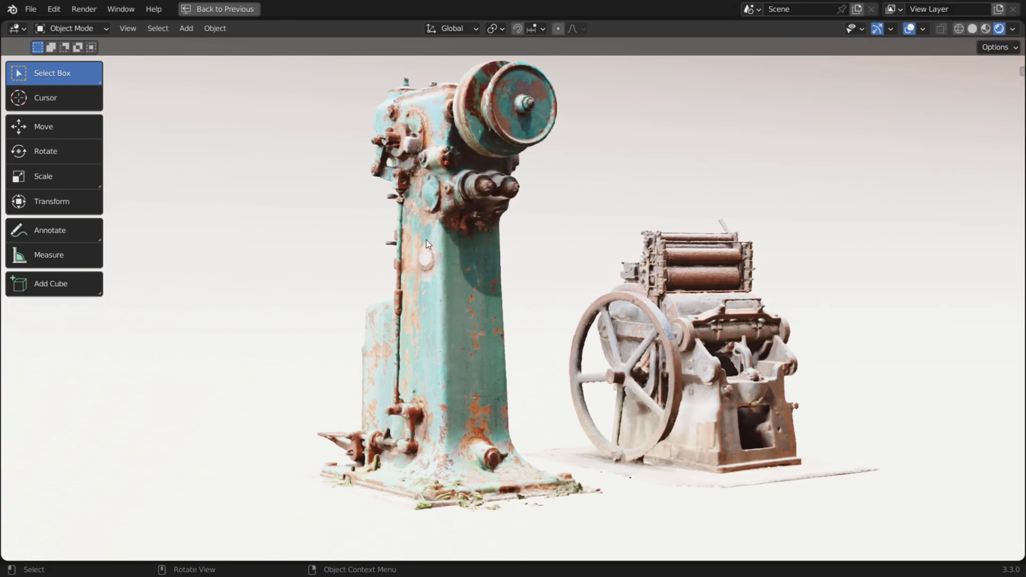
# - Select the teal photoscanned machine and scale it along its local Y axis
pyautogui.click(426, 243)
pyautogui.press('s')
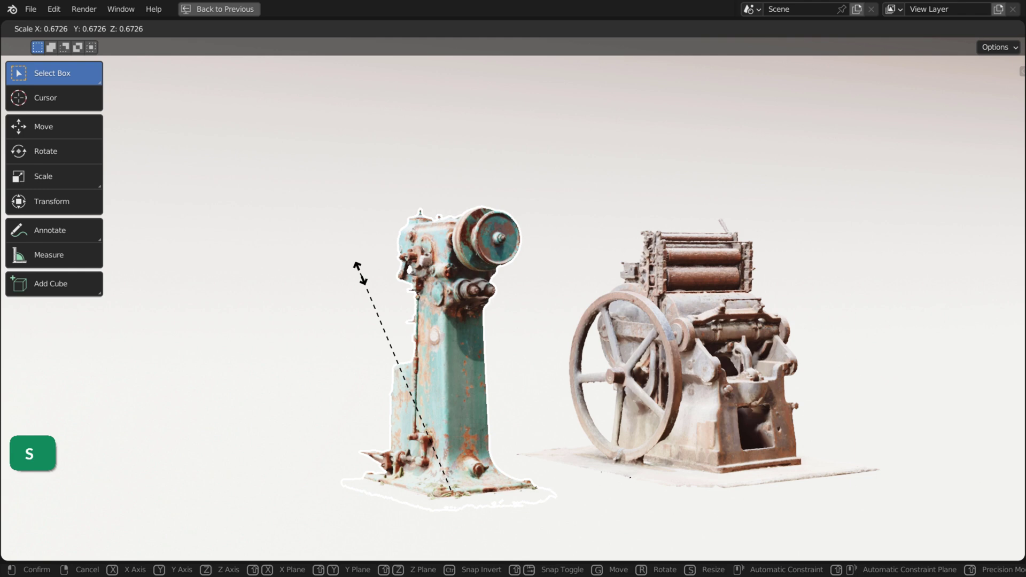
pyautogui.press('y')
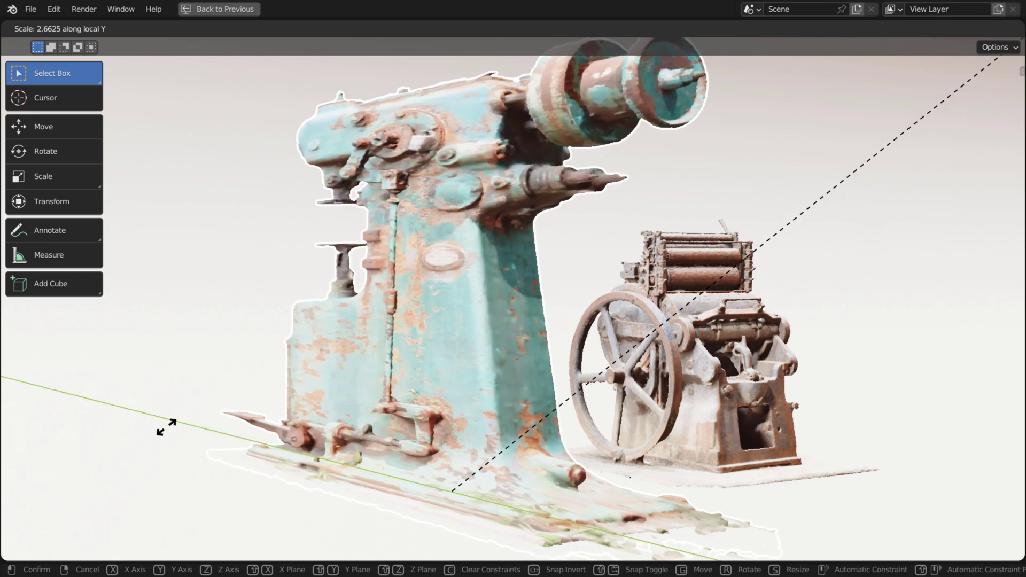
# - With Scale Cage, shrink the teal machine, squeeze it along one axis, and stretch it vertically
pyautogui.click(584, 244)
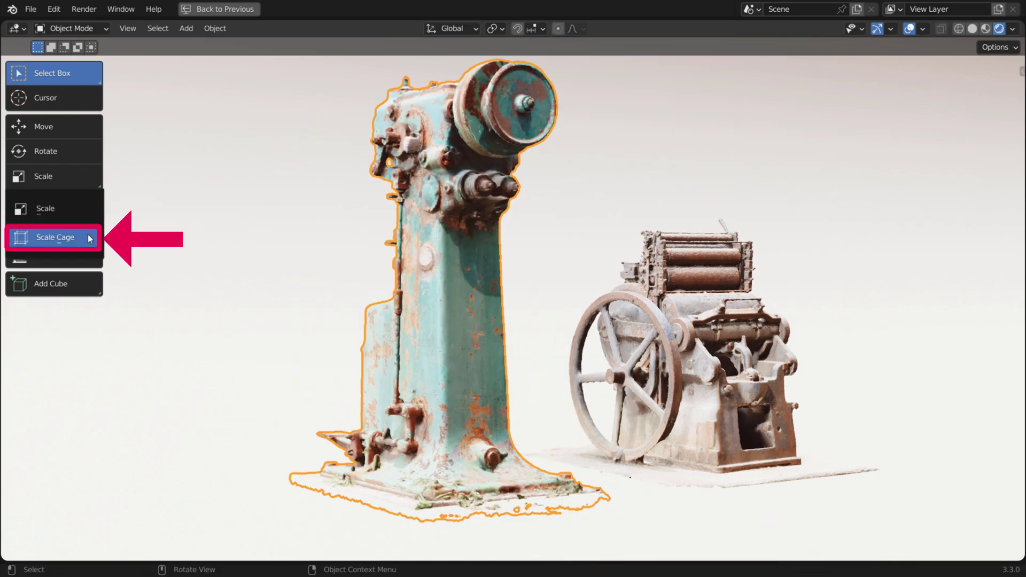
pyautogui.moveTo(99, 188); pyautogui.dragTo(88, 238)
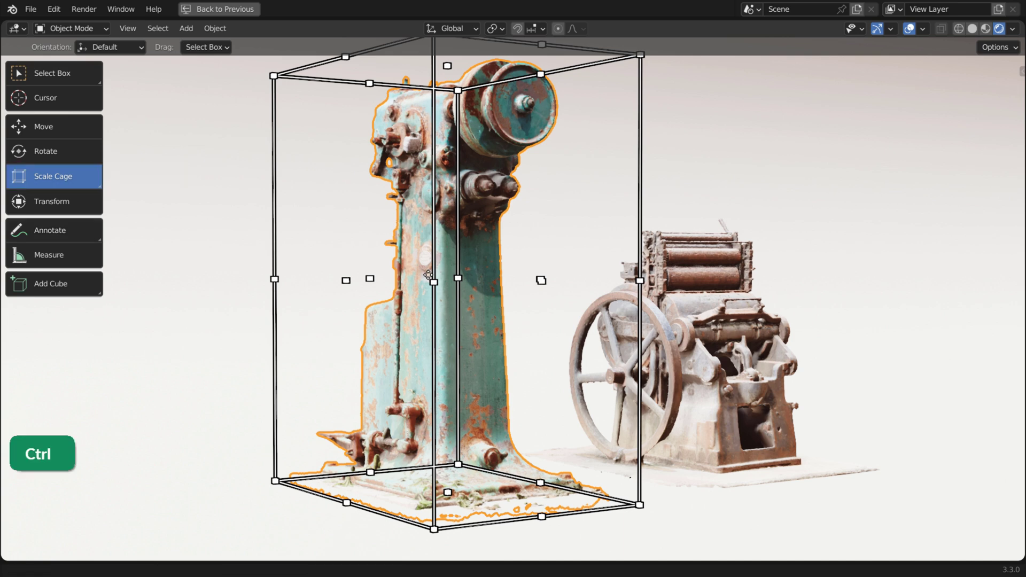
pyautogui.keyDown('ctrl'); pyautogui.moveTo(200, 321); pyautogui.dragTo(210, 345, button='middle'); pyautogui.keyUp('ctrl')
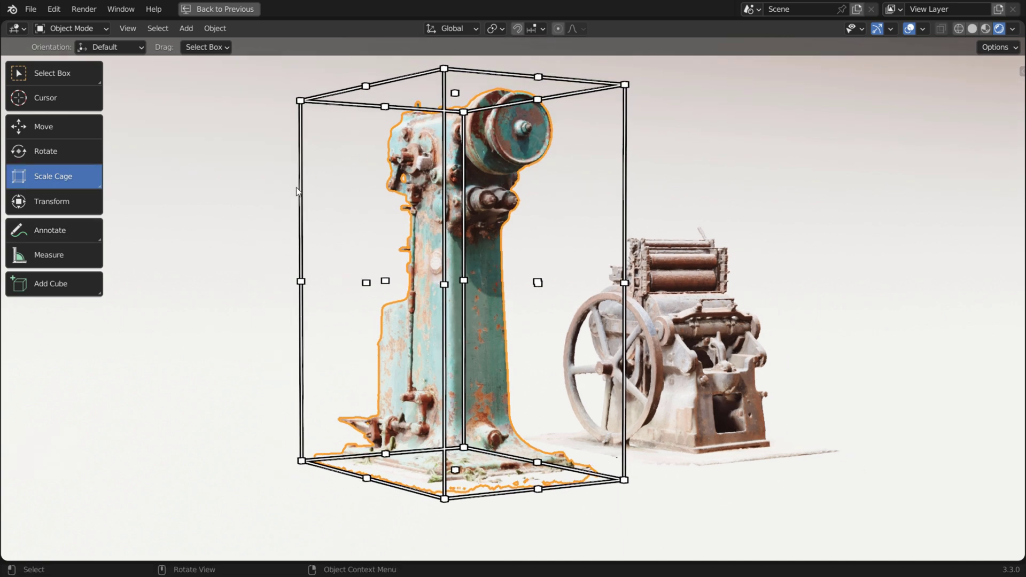
pyautogui.moveTo(300, 102); pyautogui.dragTo(378, 223)
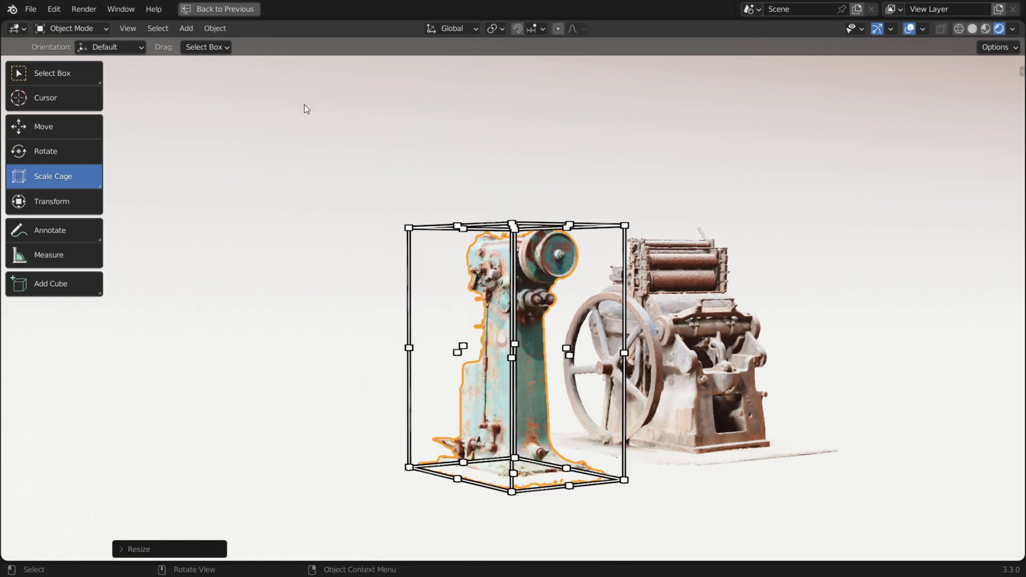
pyautogui.scroll(3, 544, 268)
pyautogui.keyDown('shift'); pyautogui.moveTo(426, 299); pyautogui.dragTo(426, 298); pyautogui.keyUp('shift')
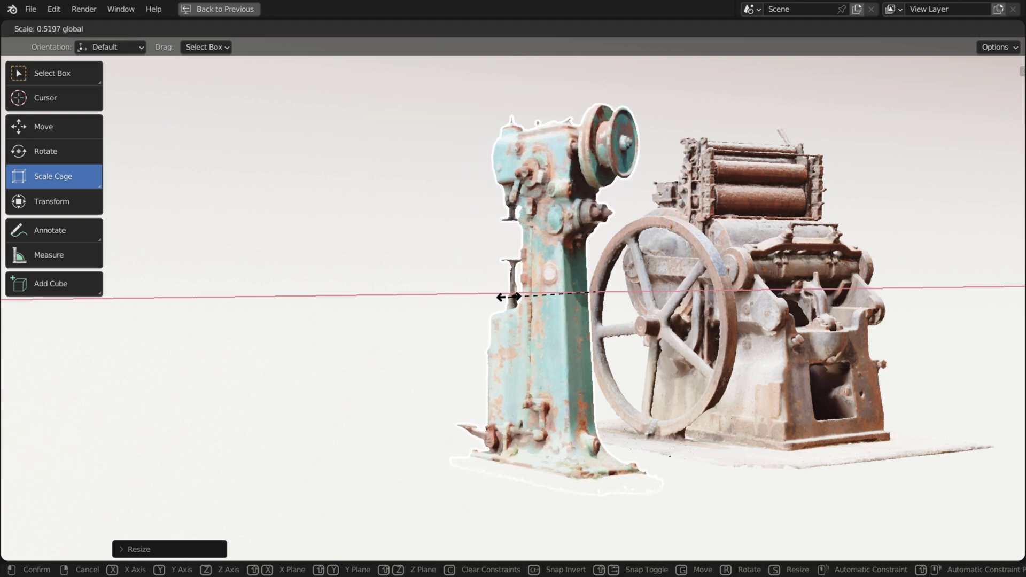
pyautogui.keyDown('shift'); pyautogui.moveTo(426, 297); pyautogui.dragTo(458, 302); pyautogui.keyUp('shift')
pyautogui.moveTo(508, 104)
pyautogui.mouseDown()
pyautogui.moveTo(519, 153)
pyautogui.moveTo(500, 80)
pyautogui.mouseUp()
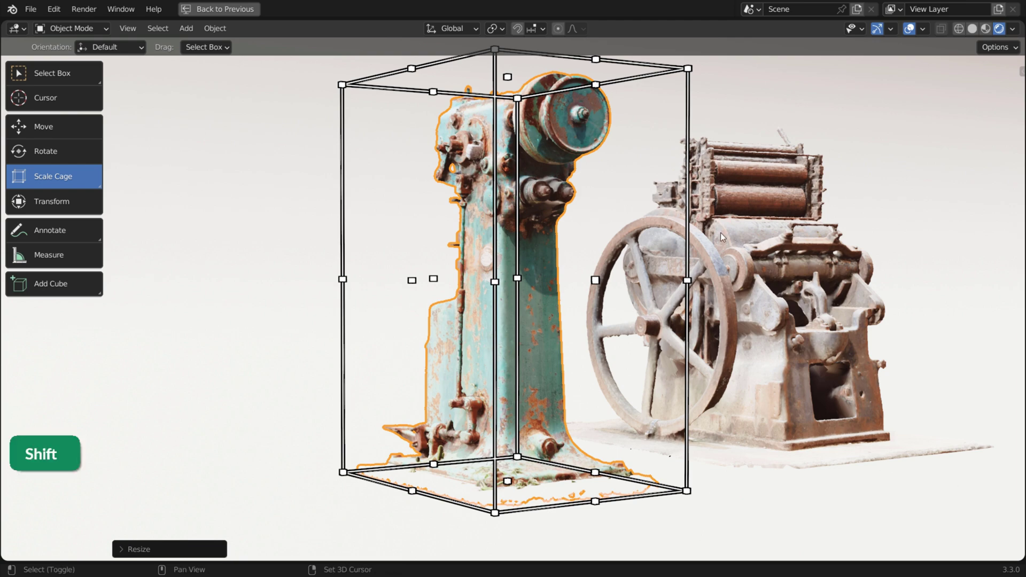
# - Add the printing press, squeeze both machines sideways, and stretch them taller
pyautogui.keyDown('shift'); pyautogui.click(758, 262); pyautogui.keyUp('shift')
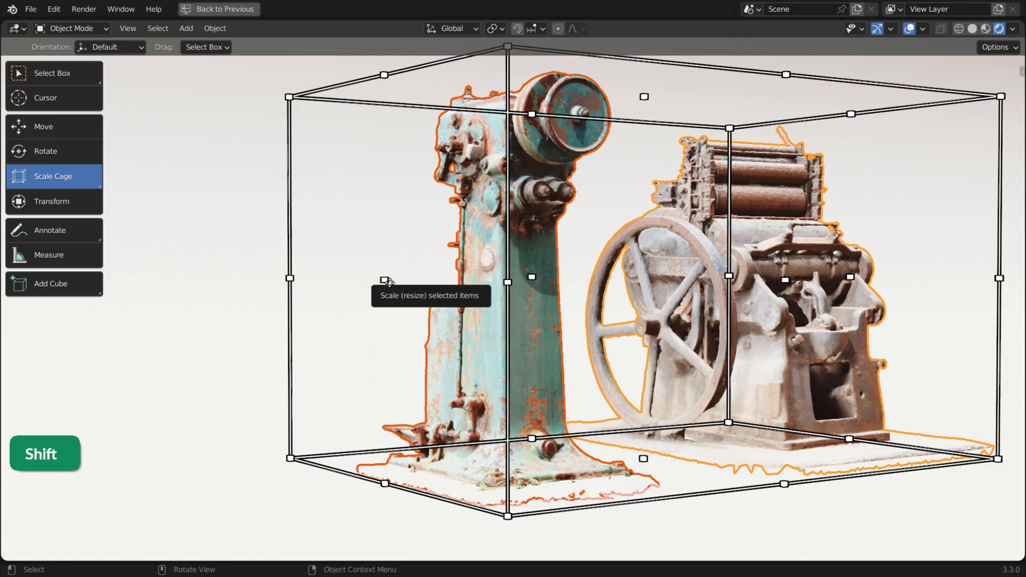
pyautogui.moveTo(389, 284); pyautogui.dragTo(618, 276)
pyautogui.moveTo(739, 102); pyautogui.dragTo(739, 112)
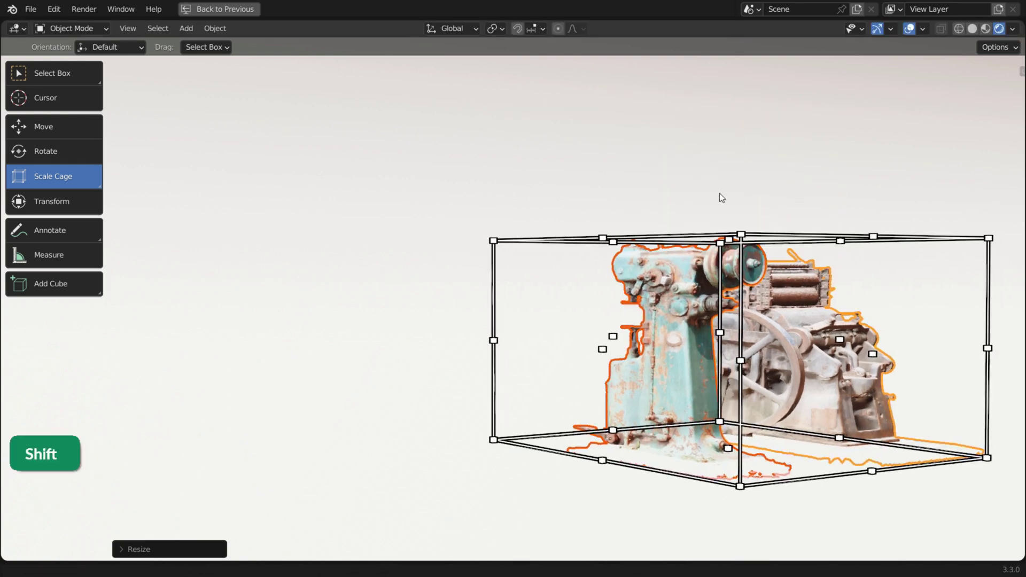
pyautogui.moveTo(719, 193); pyautogui.dragTo(438, 170, button='middle')
# - Reduce both machines' Z scale in the Resize panel, then select only the teal machine
pyautogui.click(121, 549)
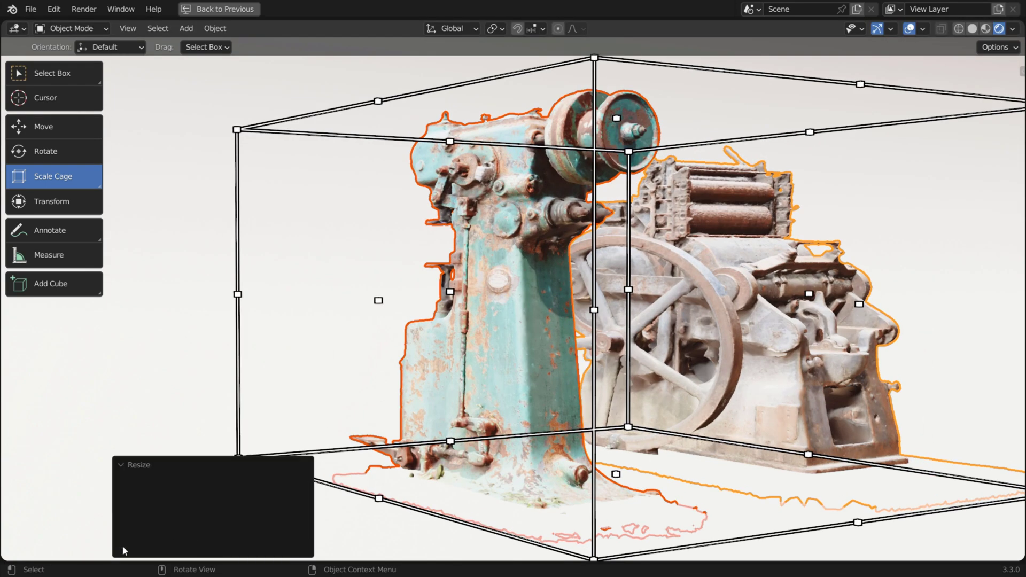
pyautogui.moveTo(253, 514)
pyautogui.mouseDown()
pyautogui.moveTo(288, 515)
pyautogui.moveTo(217, 515)
pyautogui.mouseUp()
pyautogui.click(175, 463)
pyautogui.click(530, 180)
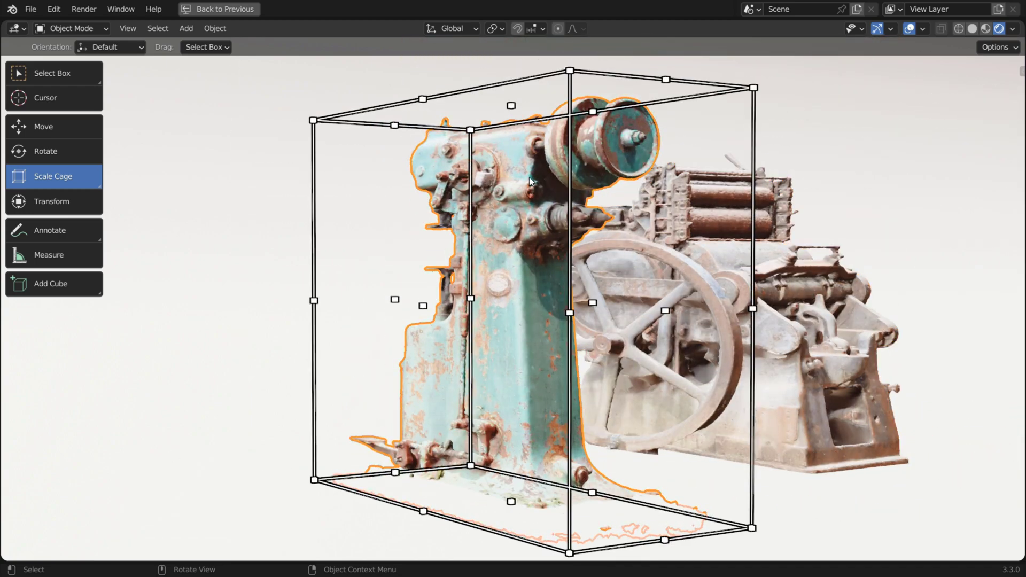
# - In Edit Mode, circle-select the pulley and shaft vertices at the machine's top
pyautogui.press('Tab')
pyautogui.moveTo(641, 132); pyautogui.dragTo(625, 236, button='middle')
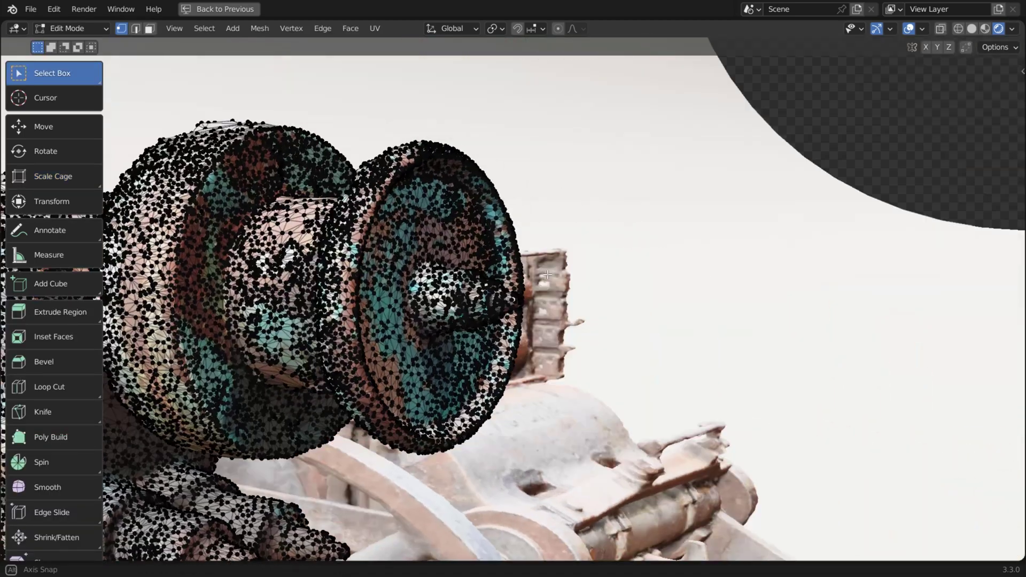
pyautogui.press('c')
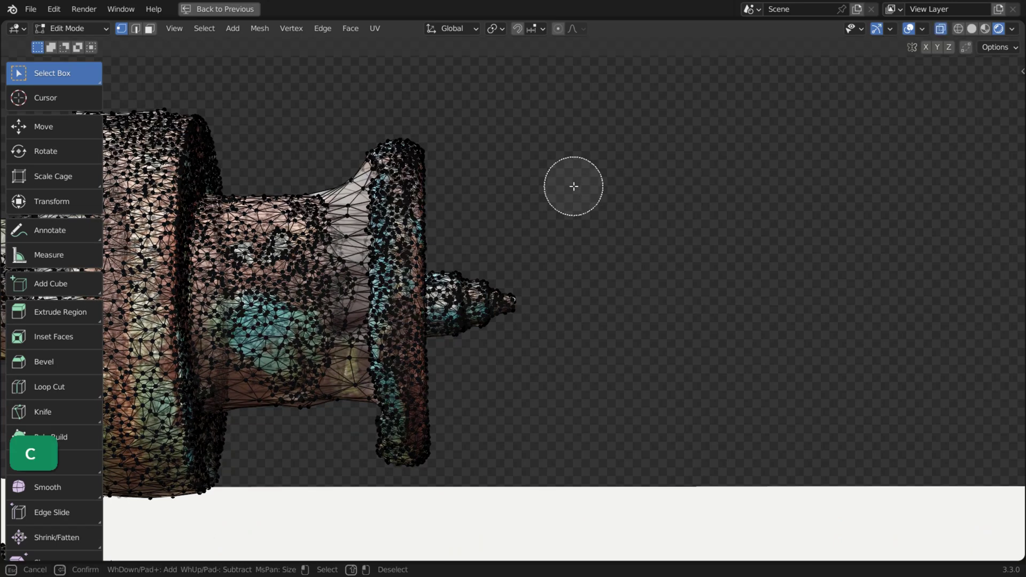
pyautogui.scroll(-10, 573, 183)
pyautogui.moveTo(522, 236); pyautogui.dragTo(452, 290)
pyautogui.press('Escape')
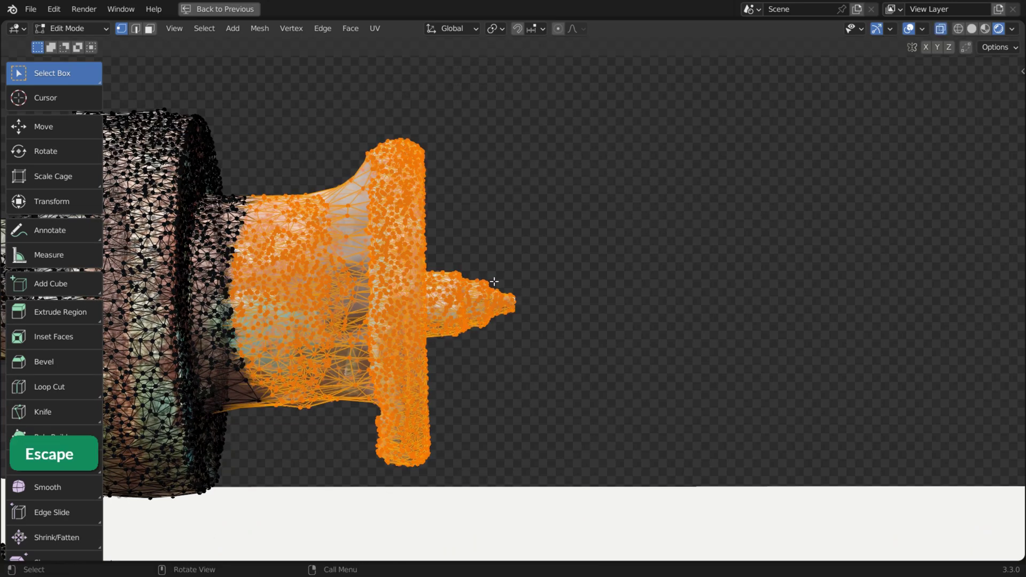
# - Stretch the pulley section rightward with Scale Cage, turn off X-ray, and return to Object Mode
pyautogui.click(77, 173)
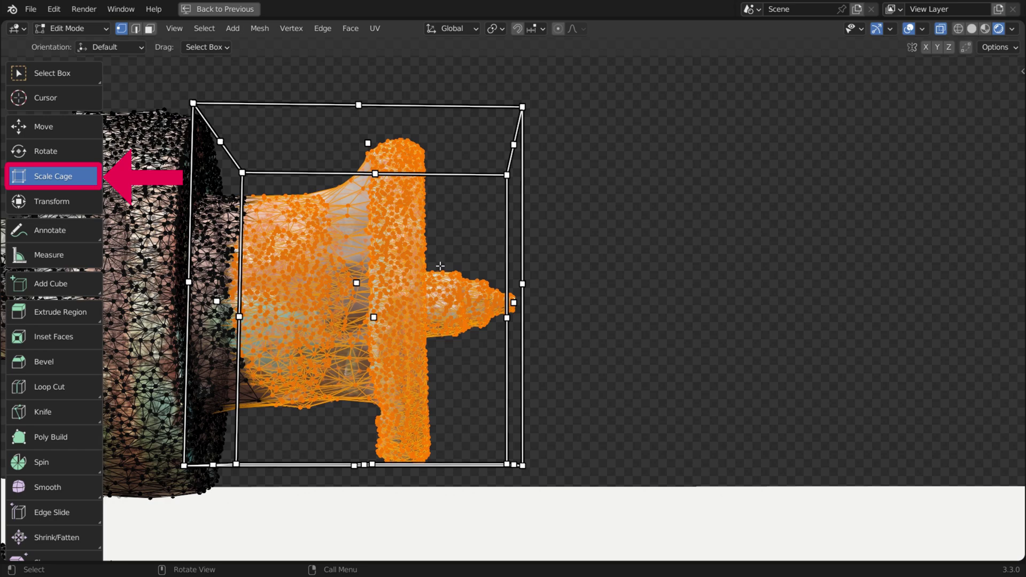
pyautogui.moveTo(514, 302); pyautogui.dragTo(758, 298)
pyautogui.moveTo(494, 312); pyautogui.dragTo(607, 258, button='middle')
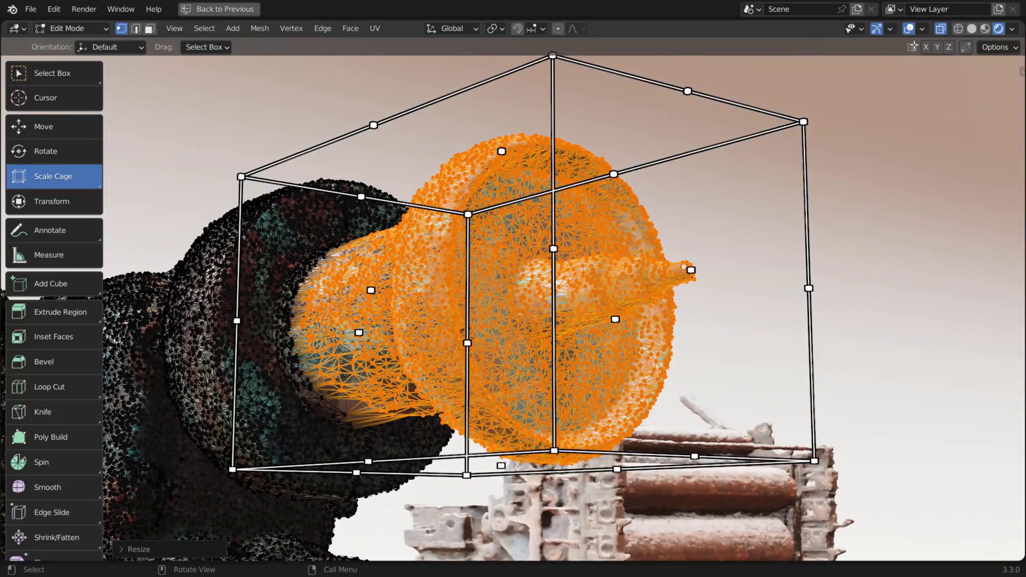
pyautogui.click(941, 32)
pyautogui.press('Tab')
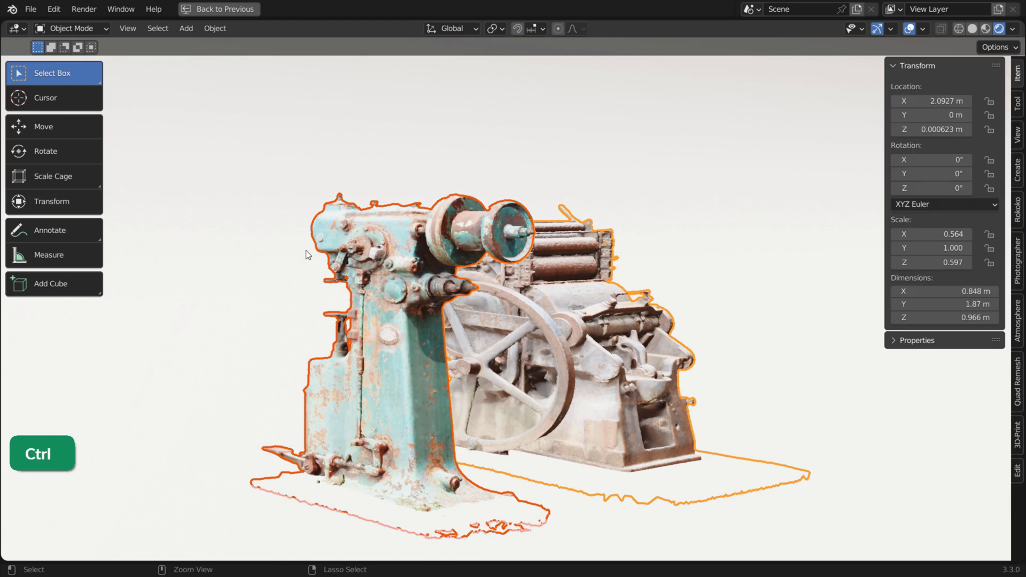
# - Apply the teal machine's scale via Ctrl+A so its scale reads 1.000
pyautogui.hotkey('ctrl', 'a')
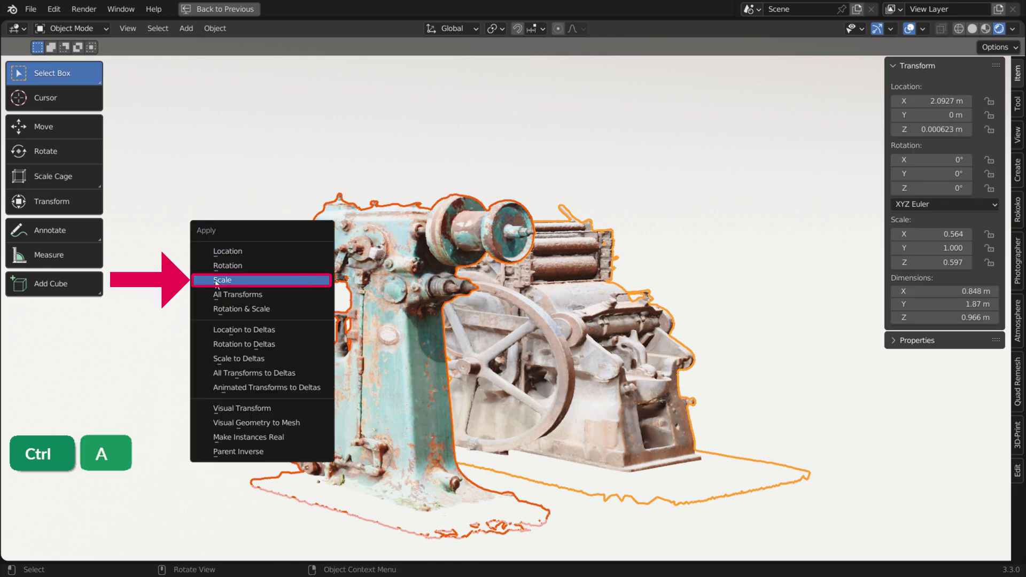
pyautogui.click(287, 281)
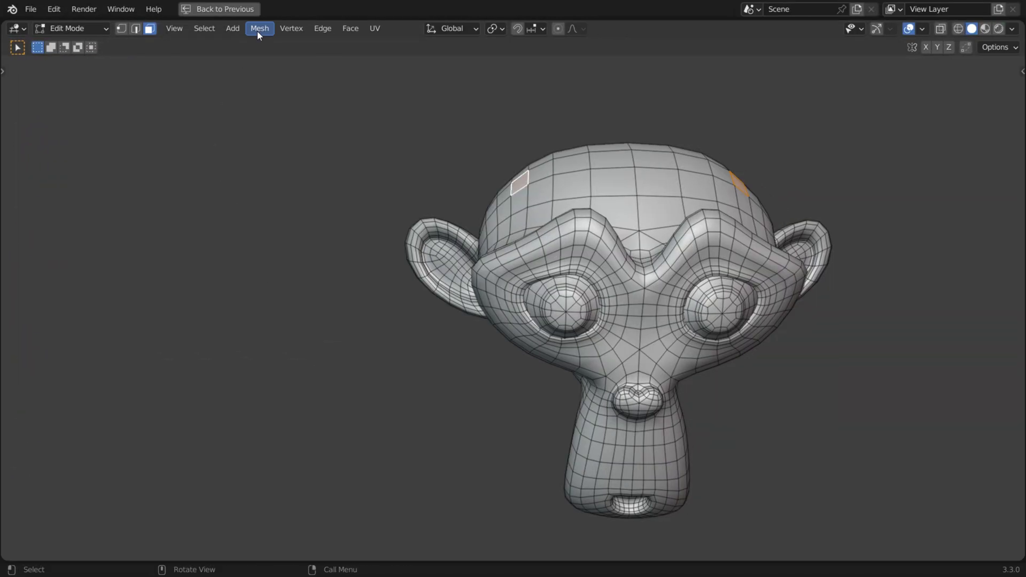
# - Open the Mesh menu to locate the Shrink/Fatten transform
pyautogui.click(258, 29)
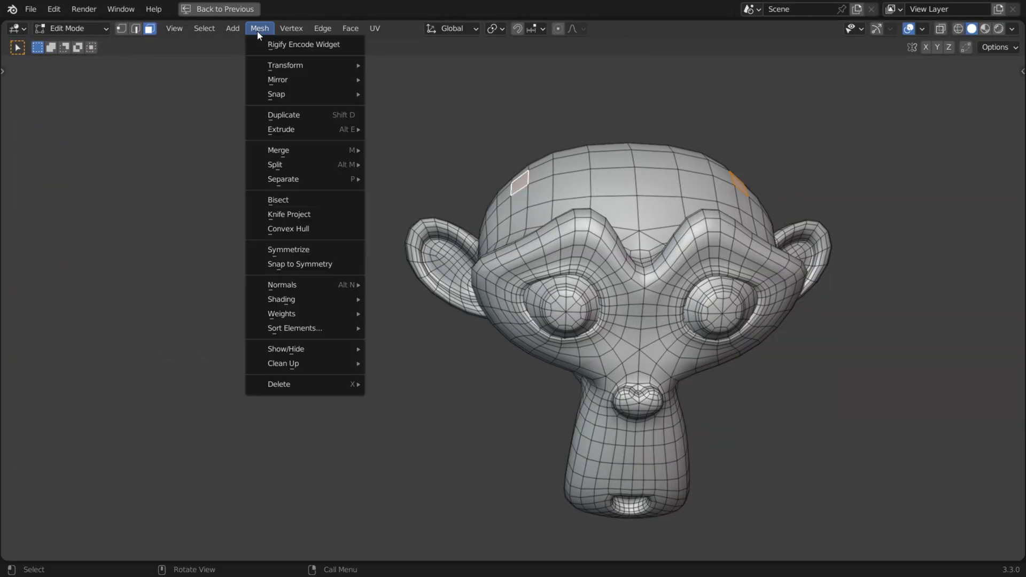
pyautogui.moveTo(305, 64)
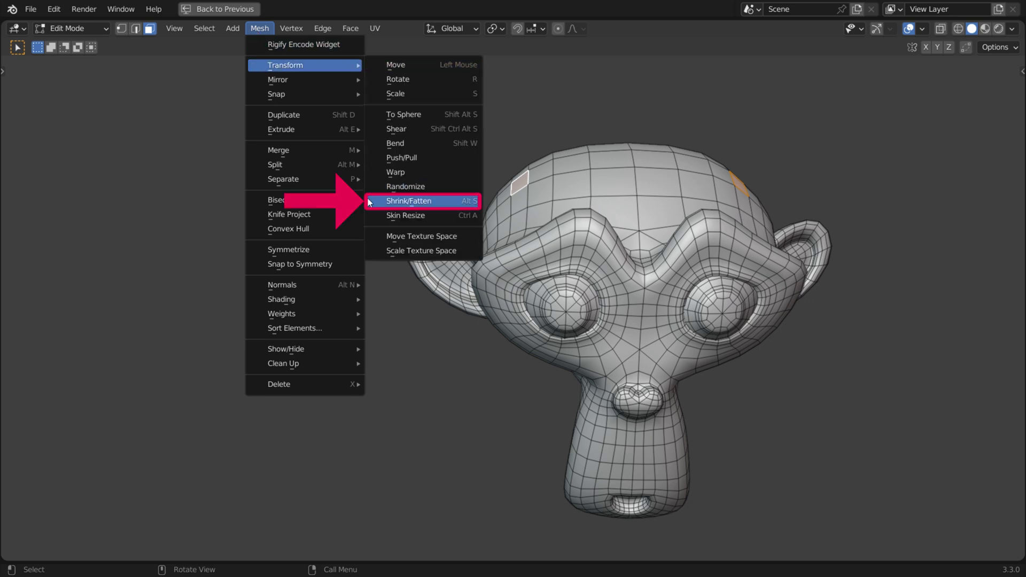
# - Shrink/Fatten the two monkey faces with proportional editing, a larger Offset, and Connected Only enabled
pyautogui.click(455, 202)
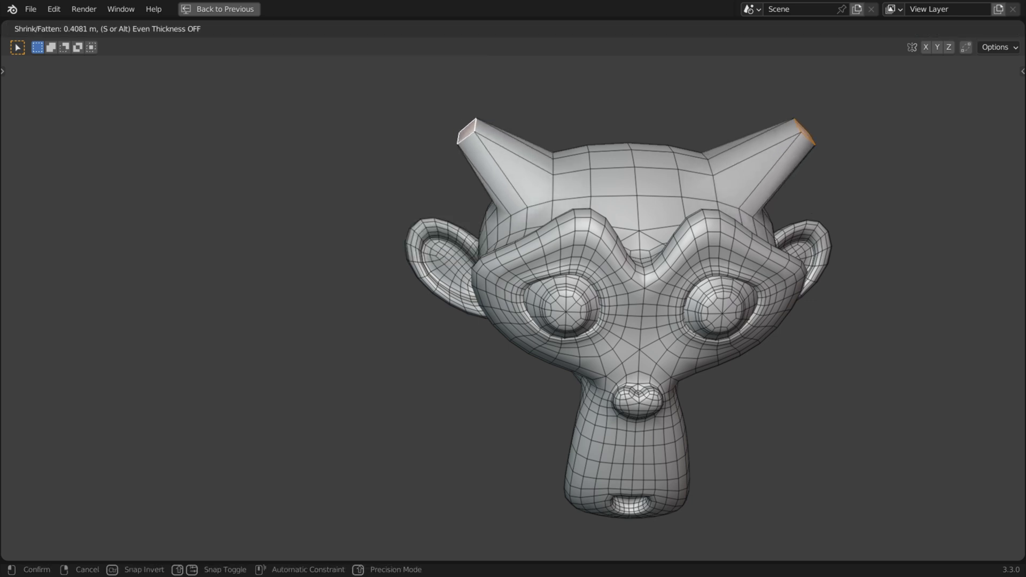
pyautogui.click(359, 202)
pyautogui.click(93, 547)
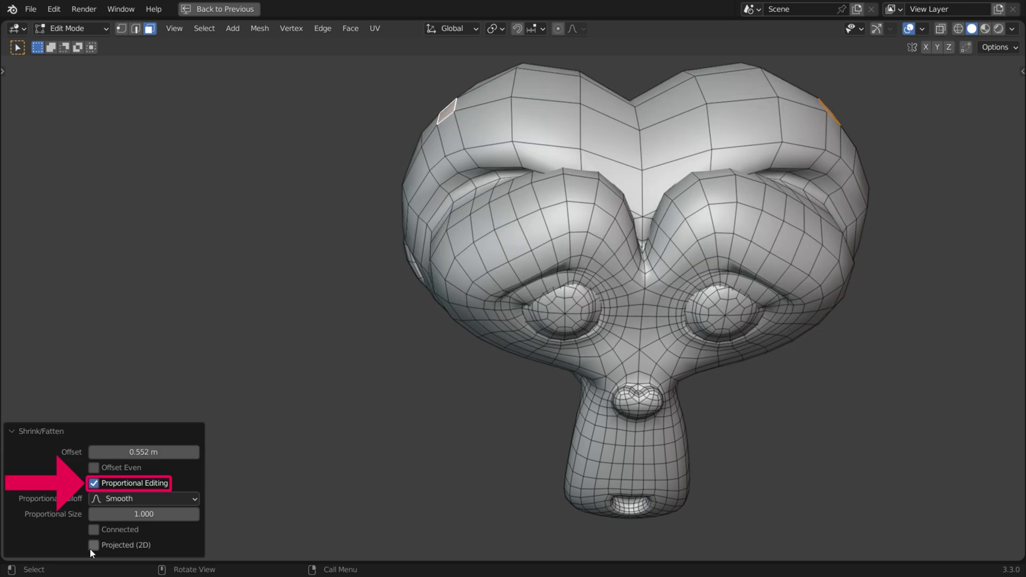
pyautogui.moveTo(143, 453); pyautogui.dragTo(108, 454)
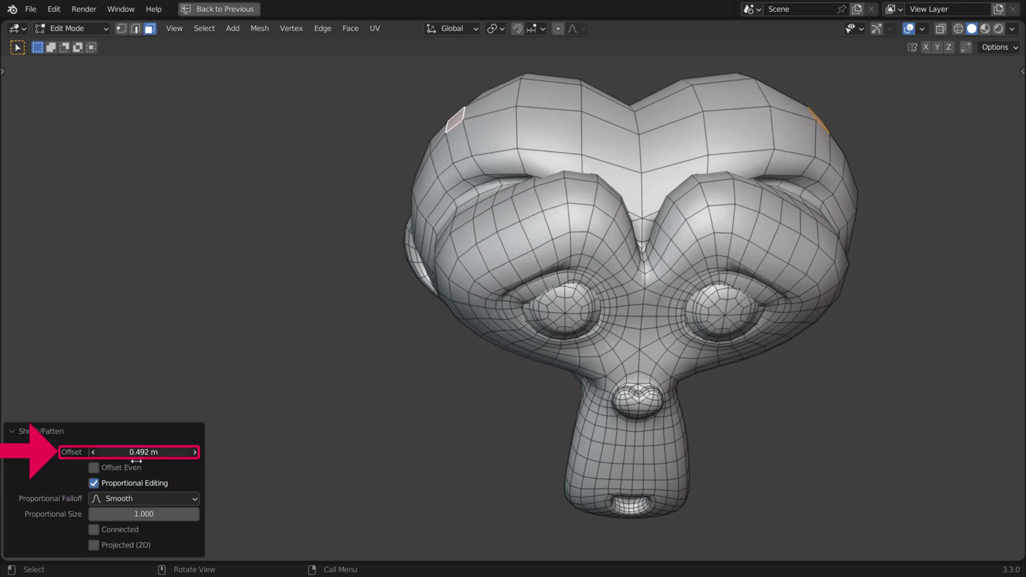
pyautogui.moveTo(108, 453); pyautogui.dragTo(193, 453)
pyautogui.click(94, 530)
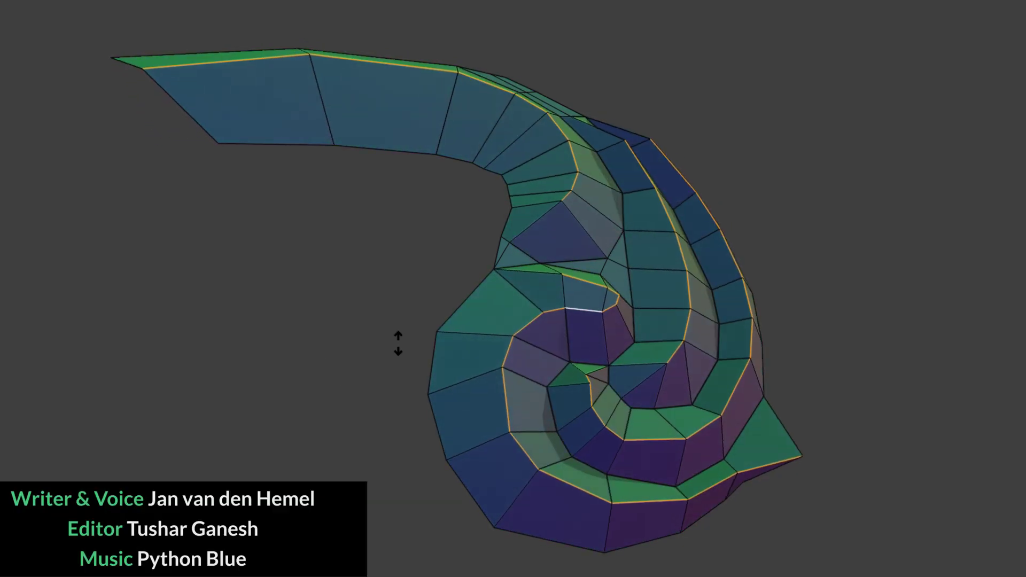
# - Exit Edit Mode on the spiral mesh, keeping its raised bands
pyautogui.press('Tab')
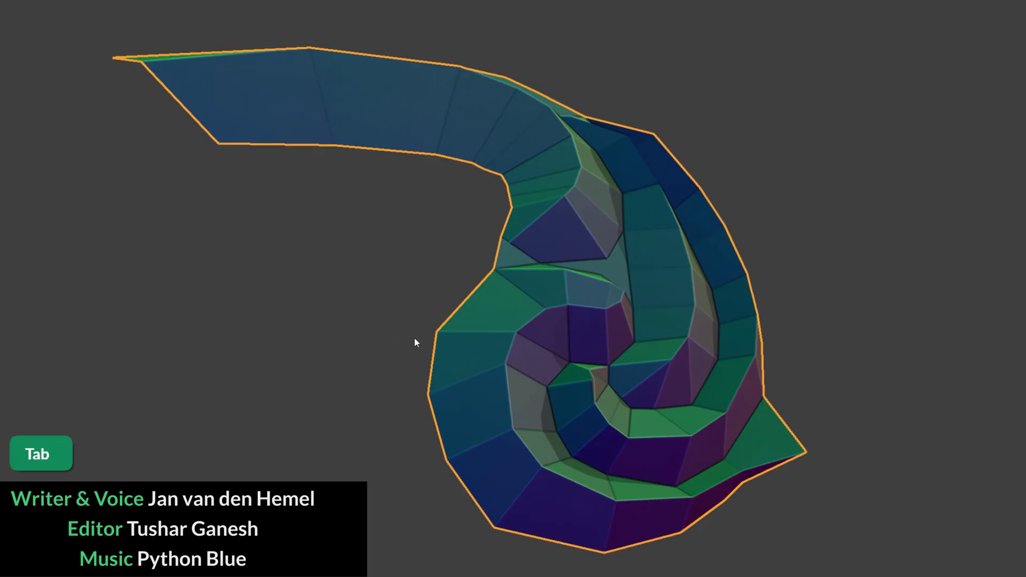